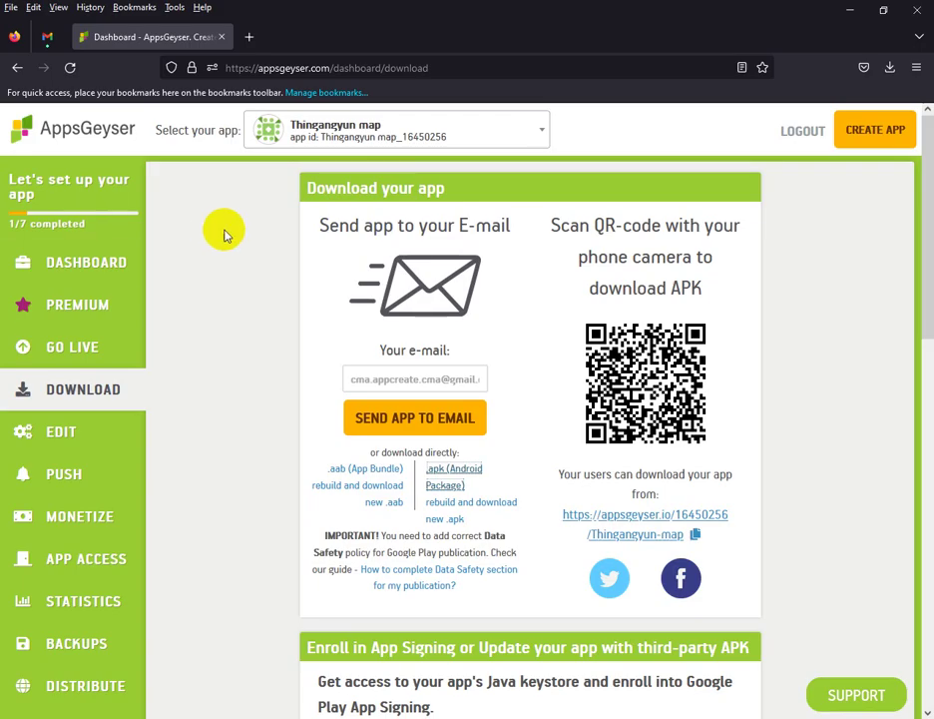
Step: From the AppsGeyser home page, list the Business app templates and scroll to the PDF Tab tile
{"action": "left_click", "coordinate": [115, 140]}
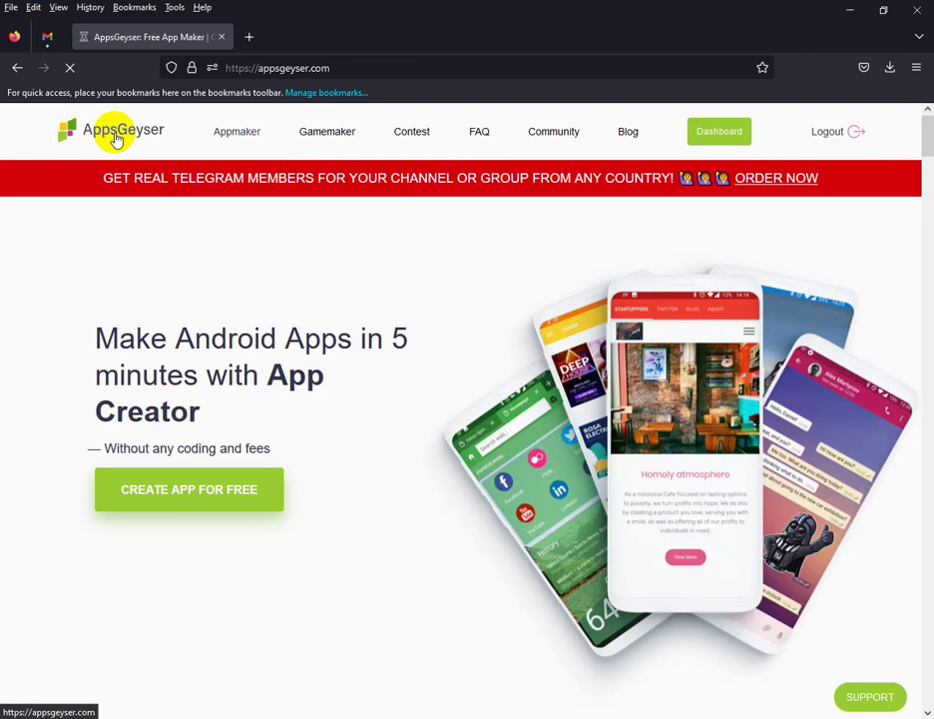
{"action": "left_click", "coordinate": [200, 506]}
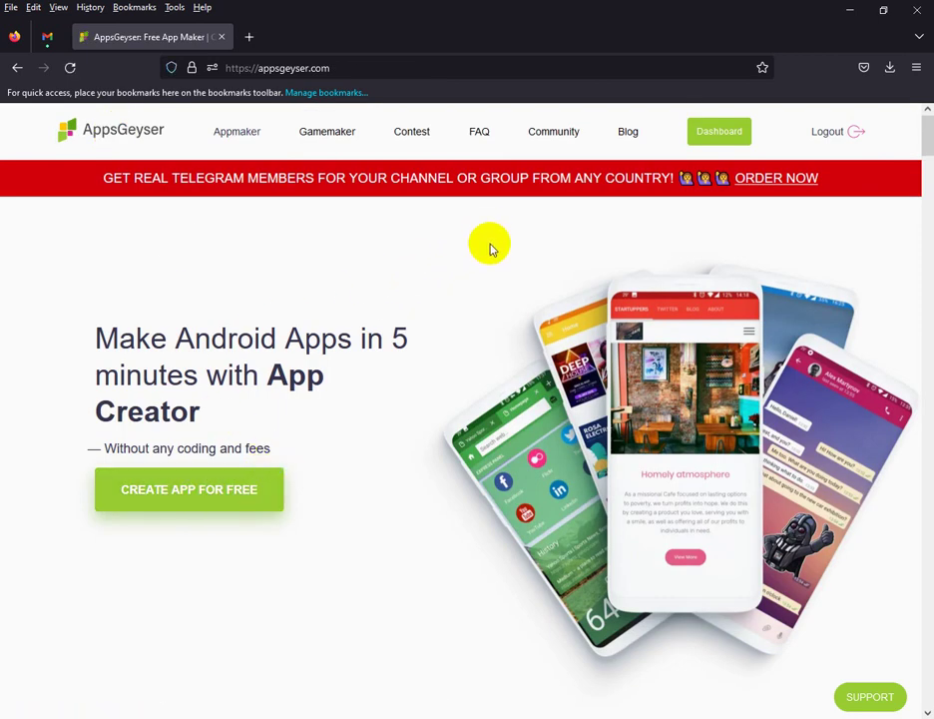
{"action": "left_click", "coordinate": [244, 476]}
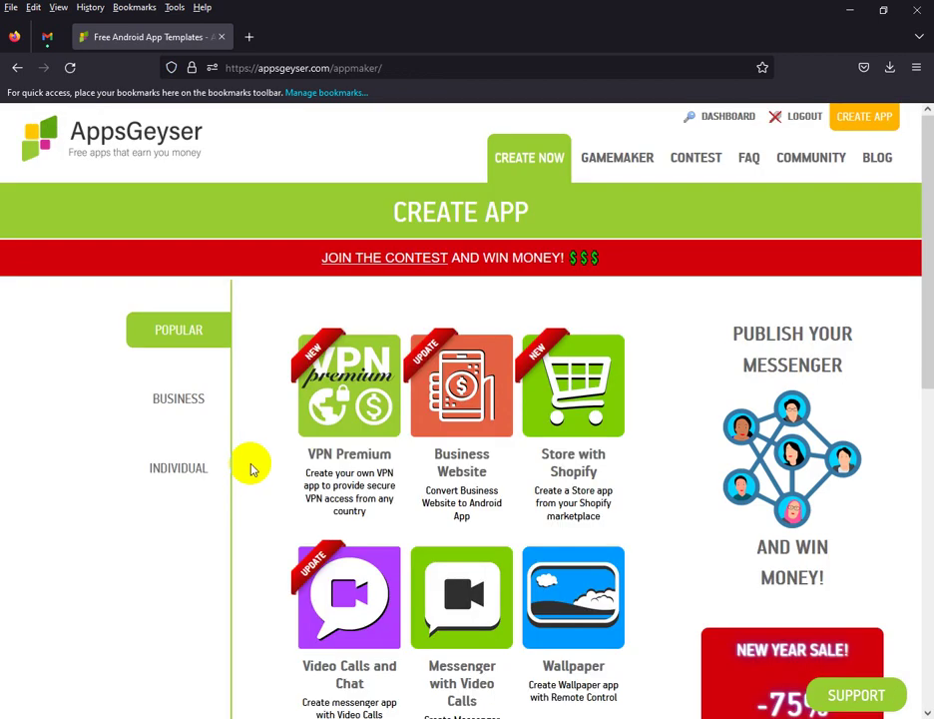
{"action": "left_click", "coordinate": [183, 406]}
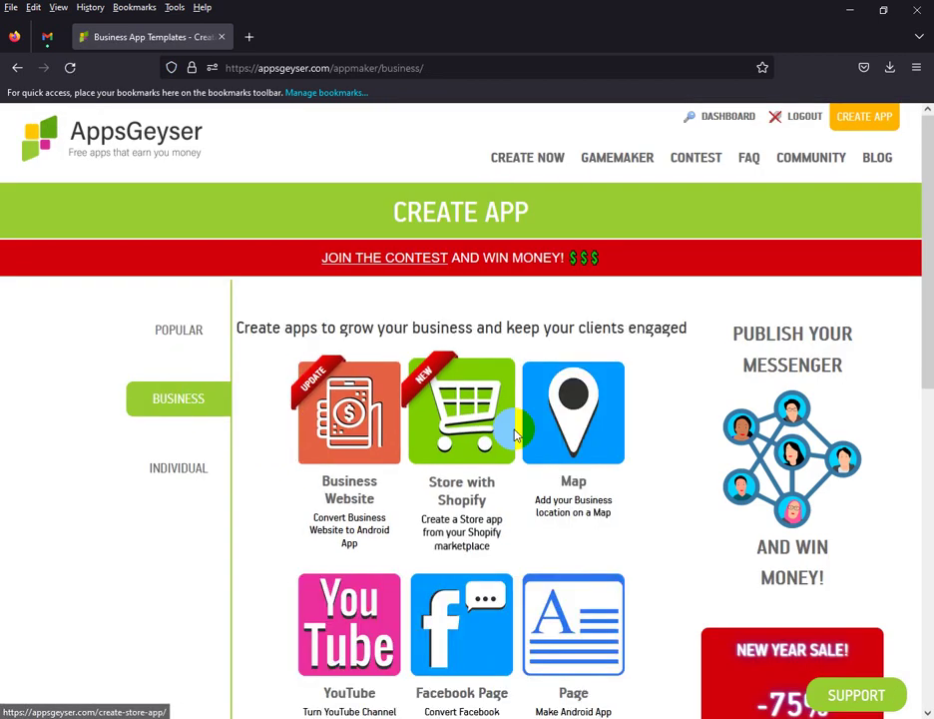
{"action": "scroll", "coordinate": [511, 427], "scroll_direction": "down", "scroll_amount": 5}
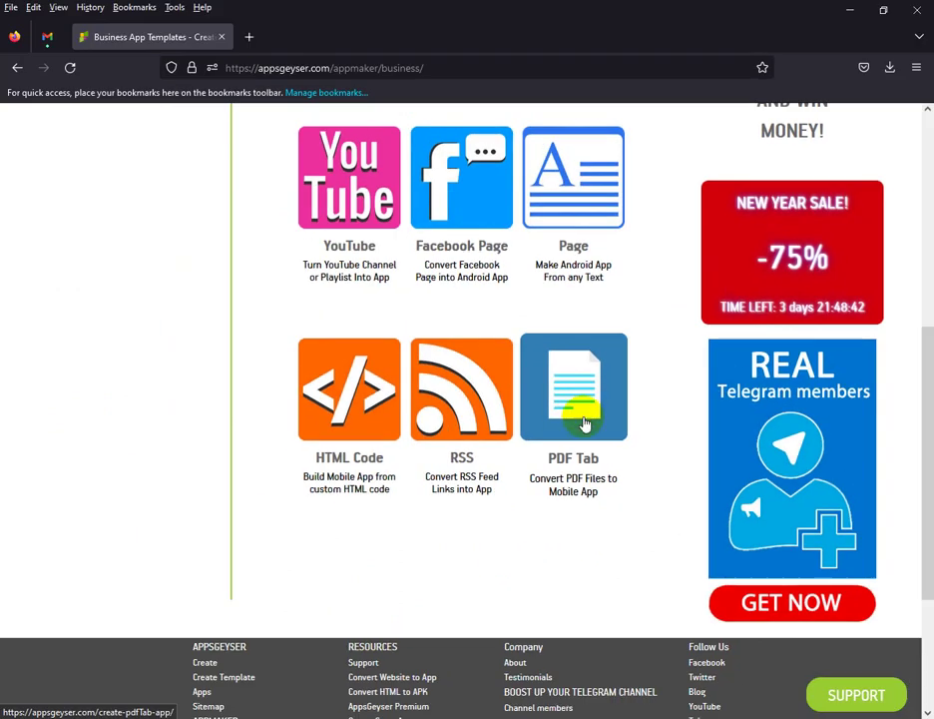
Step: Pick the PDF Tab template and set its source to Upload PDF file instead of a URL
{"action": "left_click", "coordinate": [519, 289]}
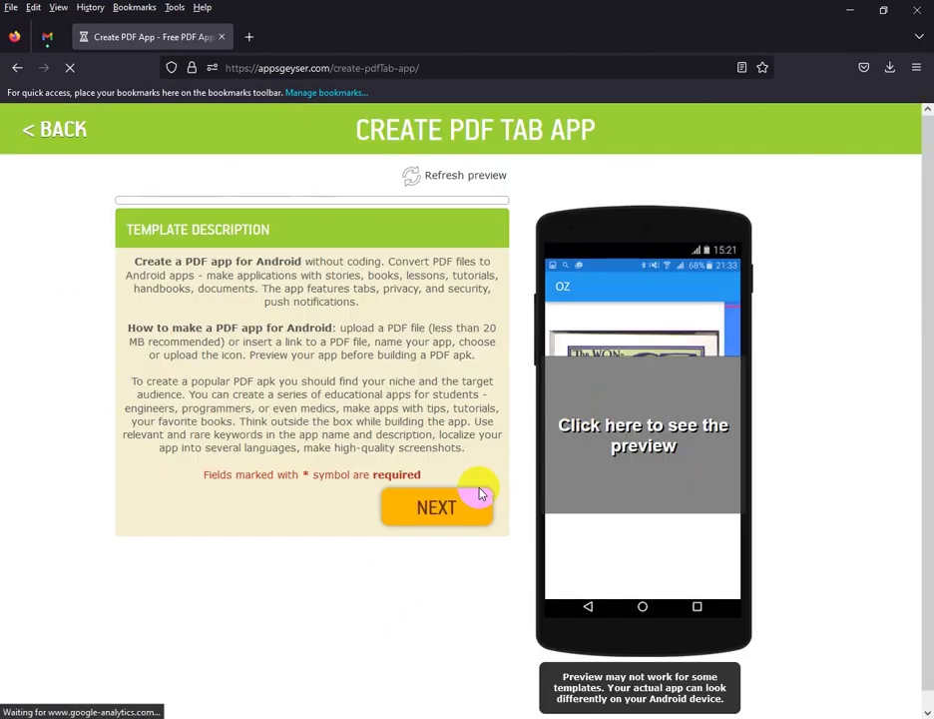
{"action": "left_click", "coordinate": [483, 515]}
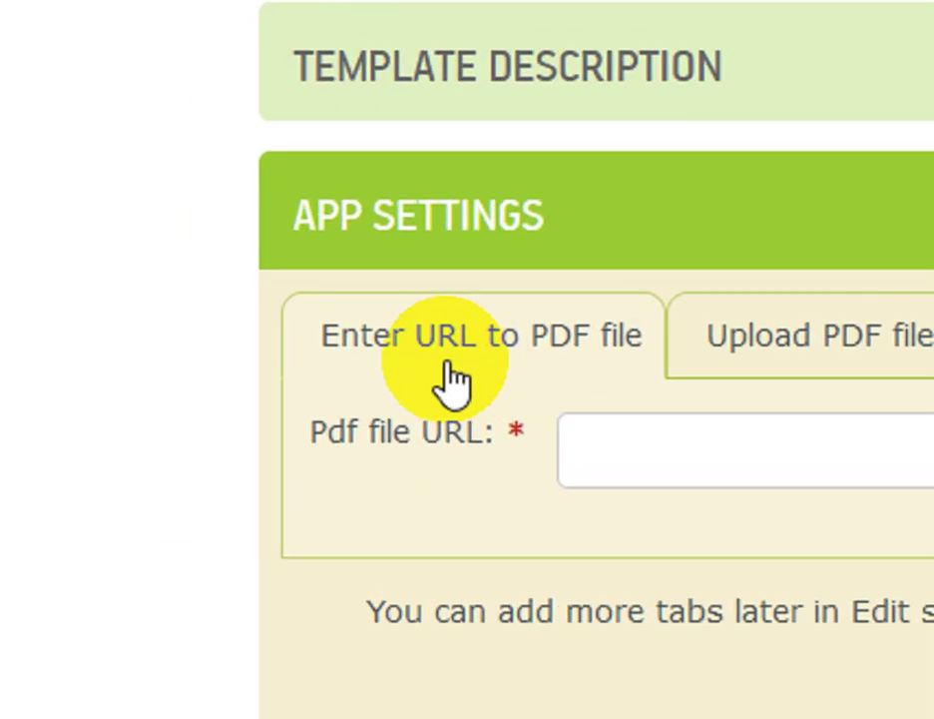
{"action": "left_click", "coordinate": [653, 450]}
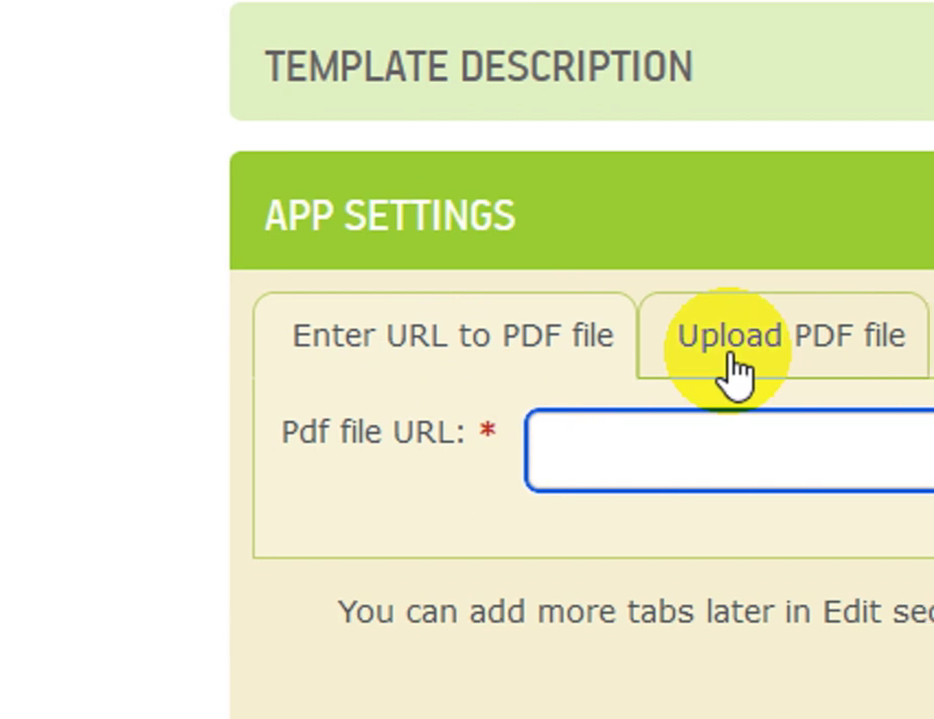
{"action": "left_click", "coordinate": [834, 329]}
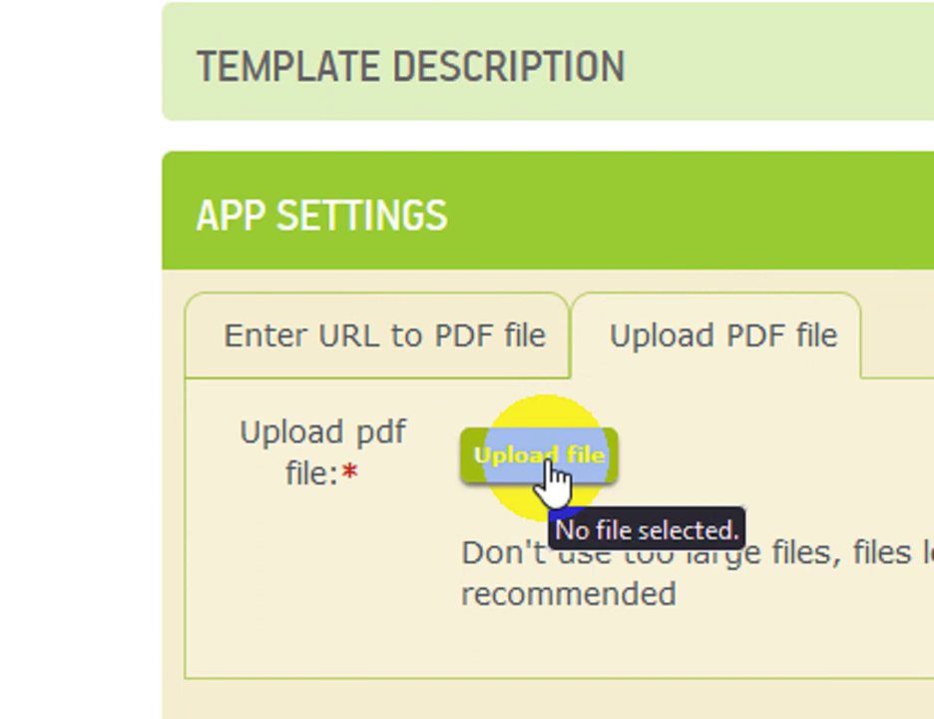
{"action": "left_click", "coordinate": [489, 361]}
{"action": "left_click", "coordinate": [529, 427]}
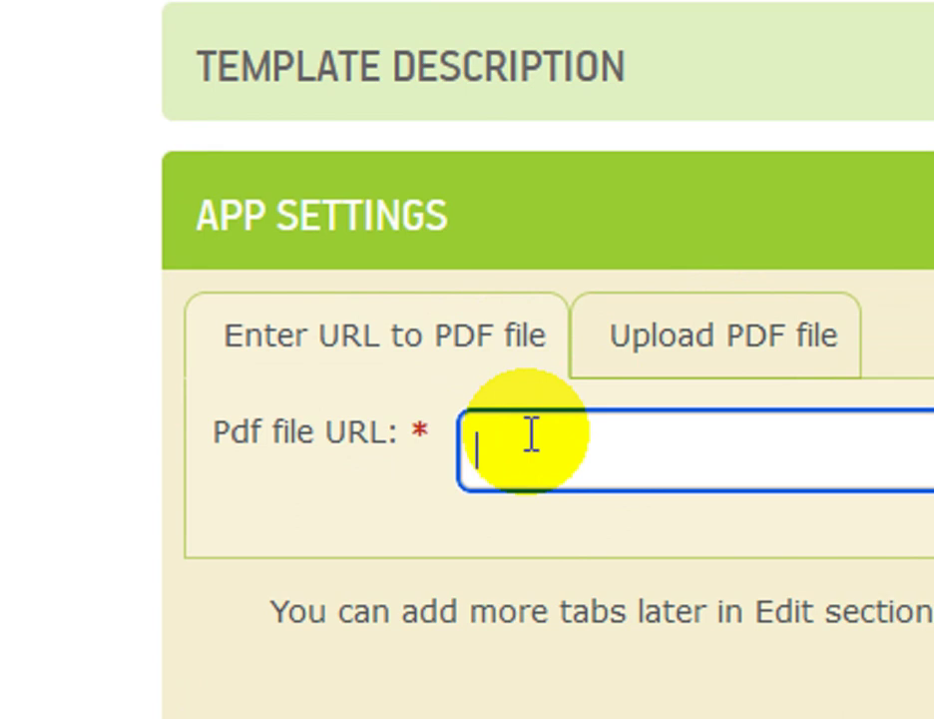
{"action": "left_click", "coordinate": [651, 351]}
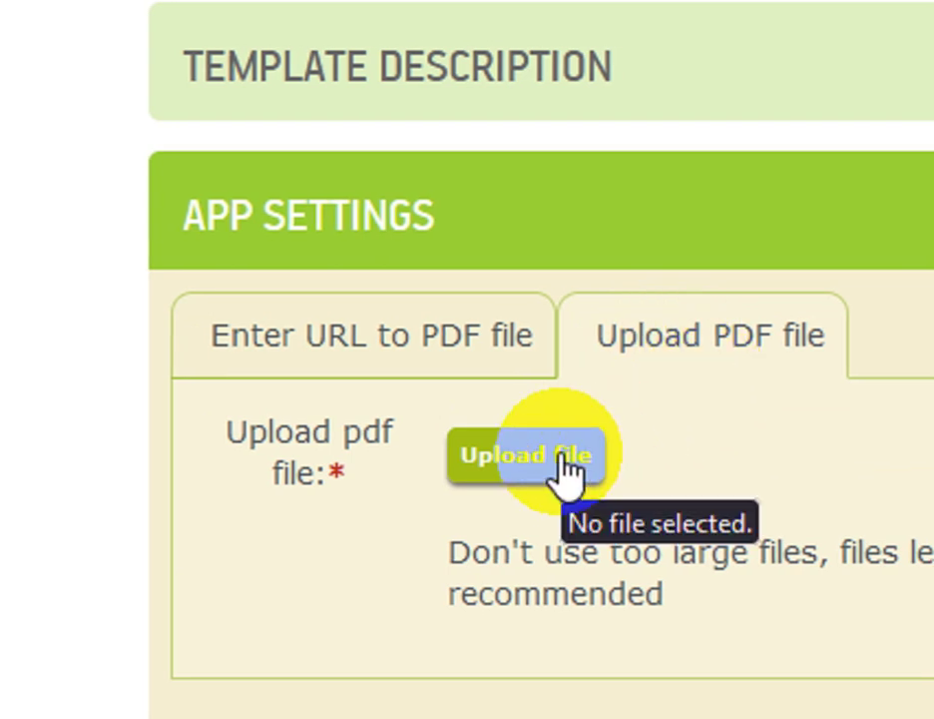
Step: Upload the 'Short Stories for Students, Vol 12' PDF from Downloads, within the 20MB limit
{"action": "left_click", "coordinate": [568, 469]}
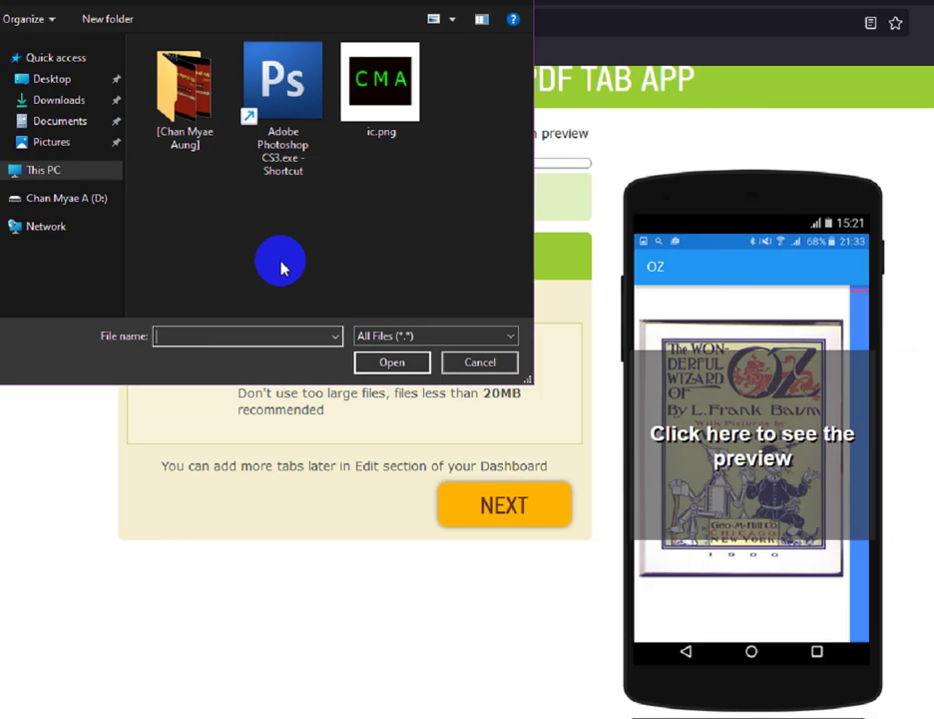
{"action": "left_click", "coordinate": [75, 100]}
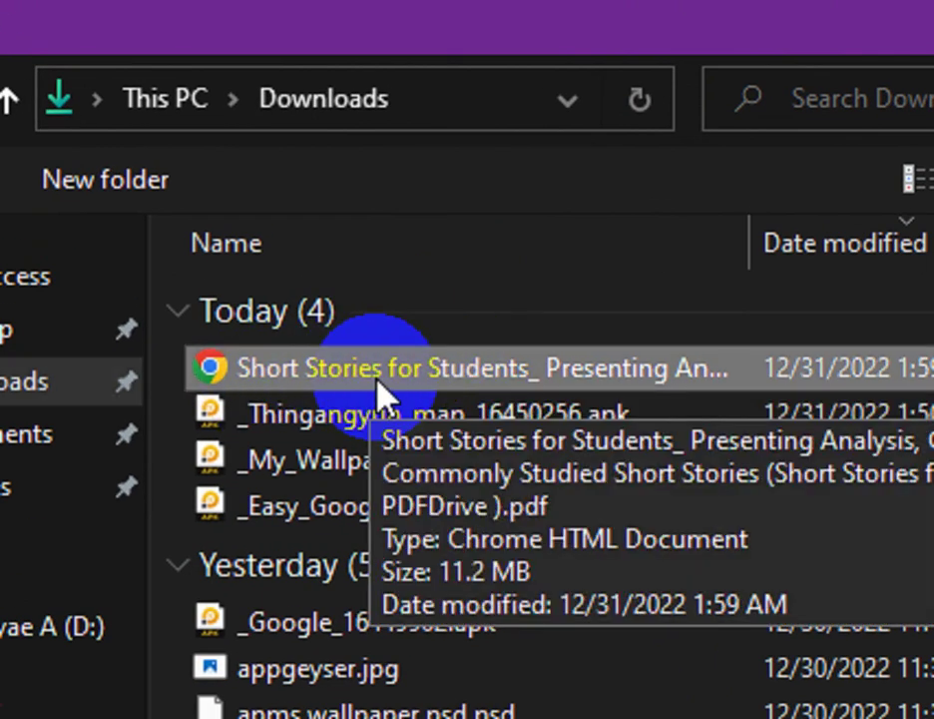
{"action": "double_click", "coordinate": [504, 377]}
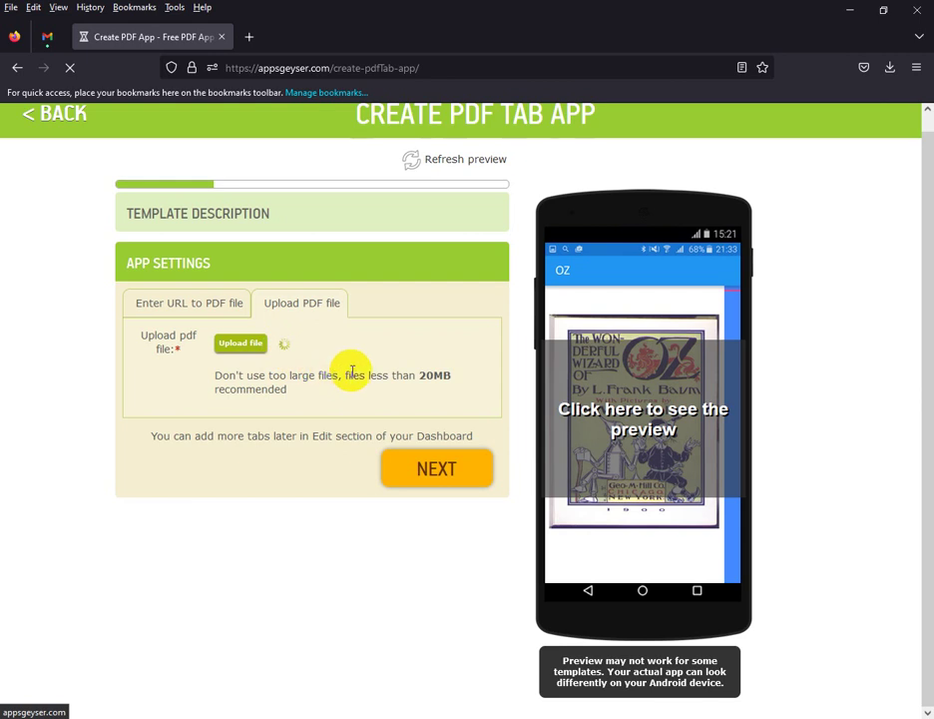
{"action": "left_click_drag", "start_coordinate": [417, 376], "coordinate": [457, 386]}
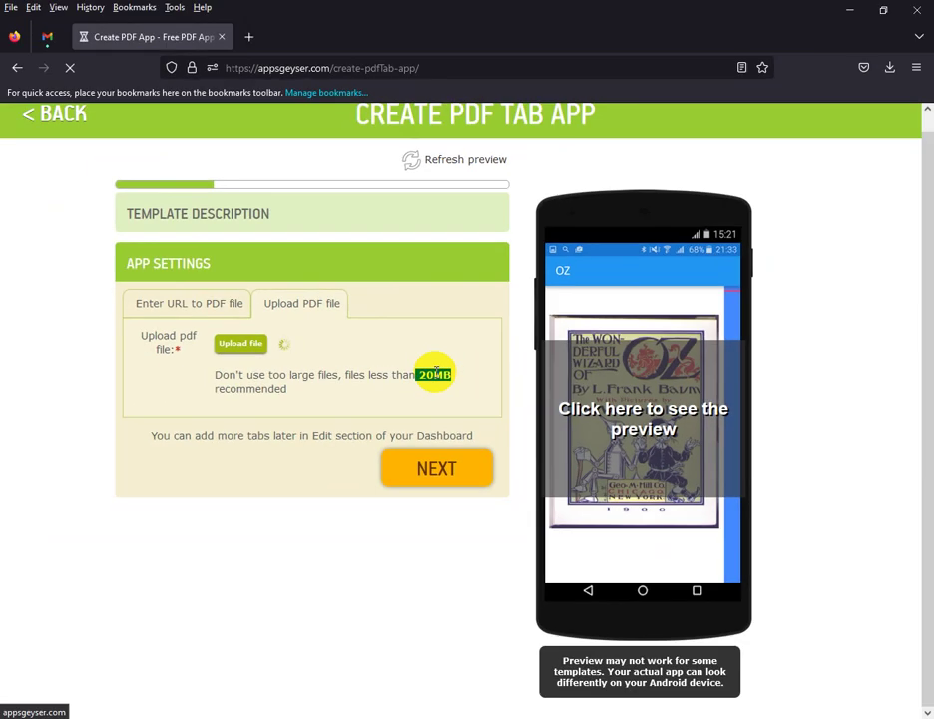
{"action": "left_click", "coordinate": [431, 372]}
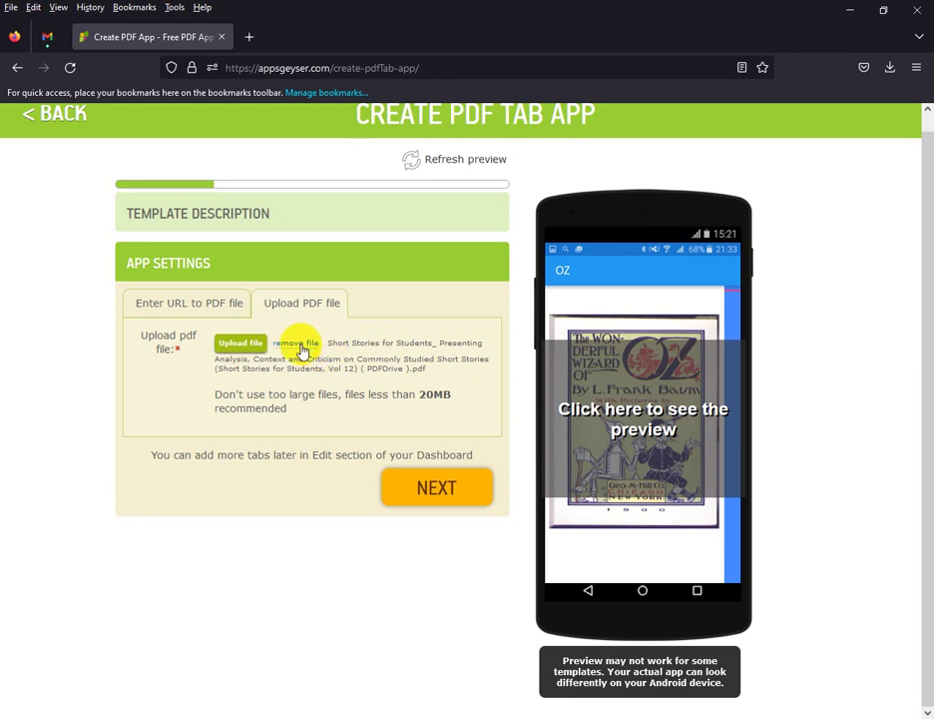
Step: Name the app 'Short Story', skip the icon step, and create the app
{"action": "left_click", "coordinate": [434, 502]}
{"action": "left_click", "coordinate": [306, 346]}
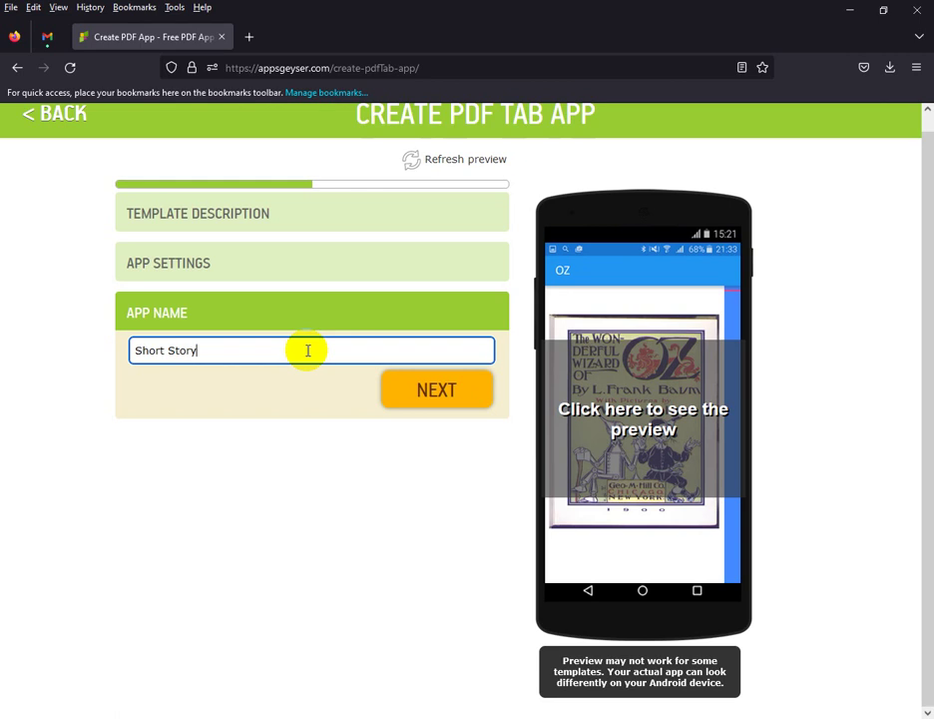
{"action": "left_click", "coordinate": [459, 390]}
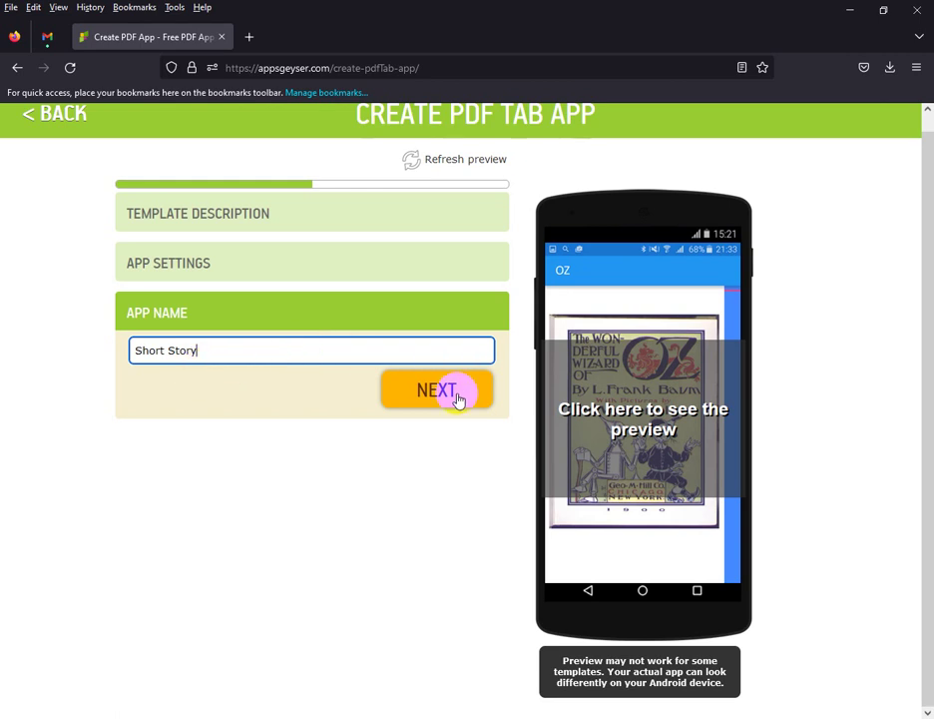
{"action": "left_click", "coordinate": [388, 471]}
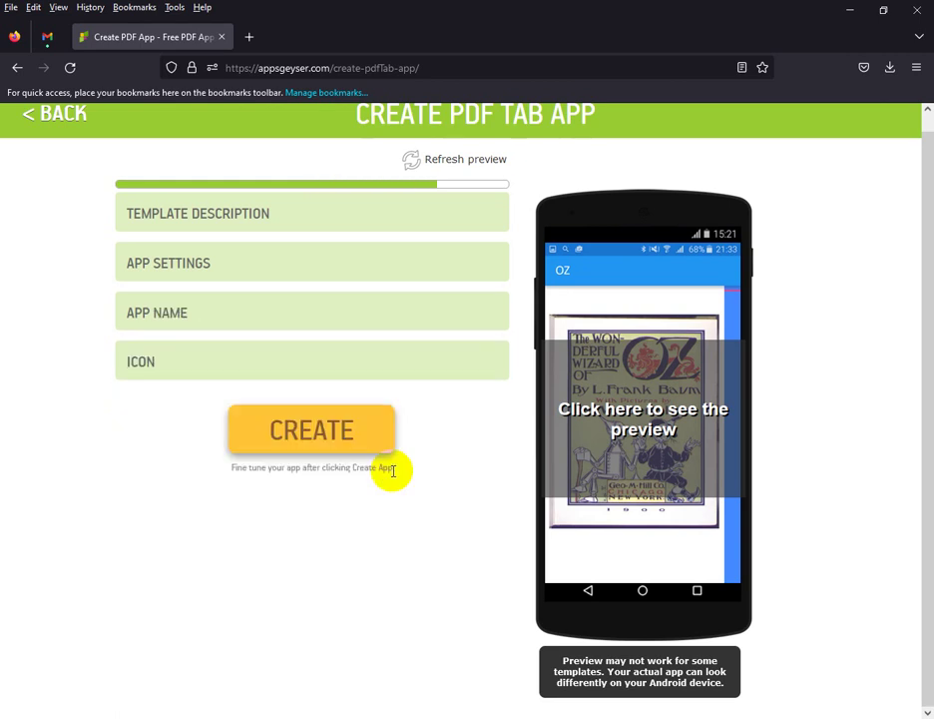
{"action": "left_click", "coordinate": [352, 457]}
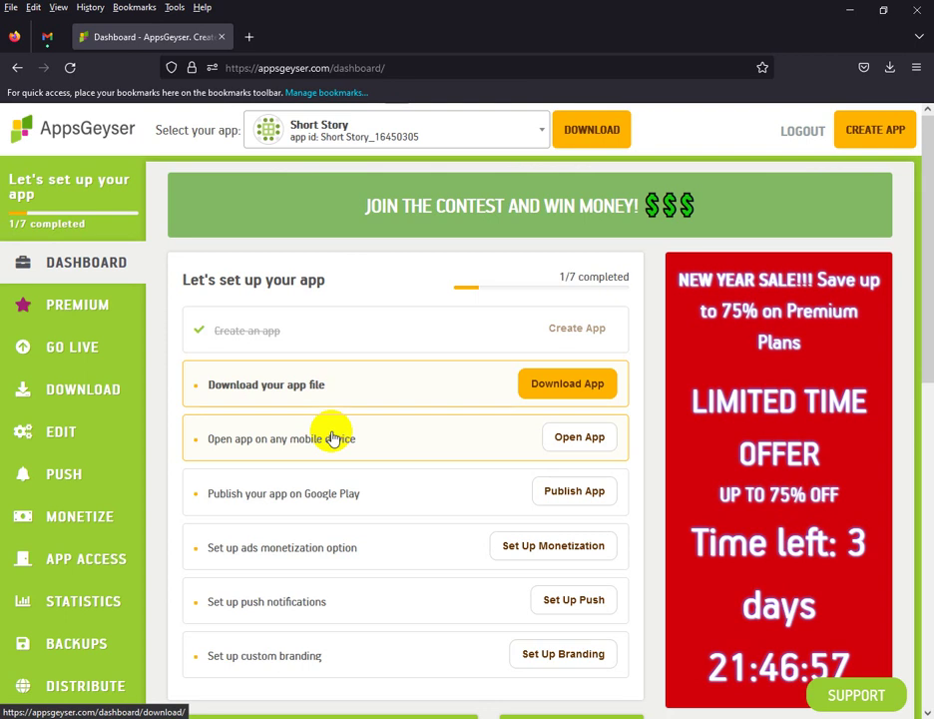
Step: Build Short Story as an Android .apk package from the download options
{"action": "left_click", "coordinate": [577, 136]}
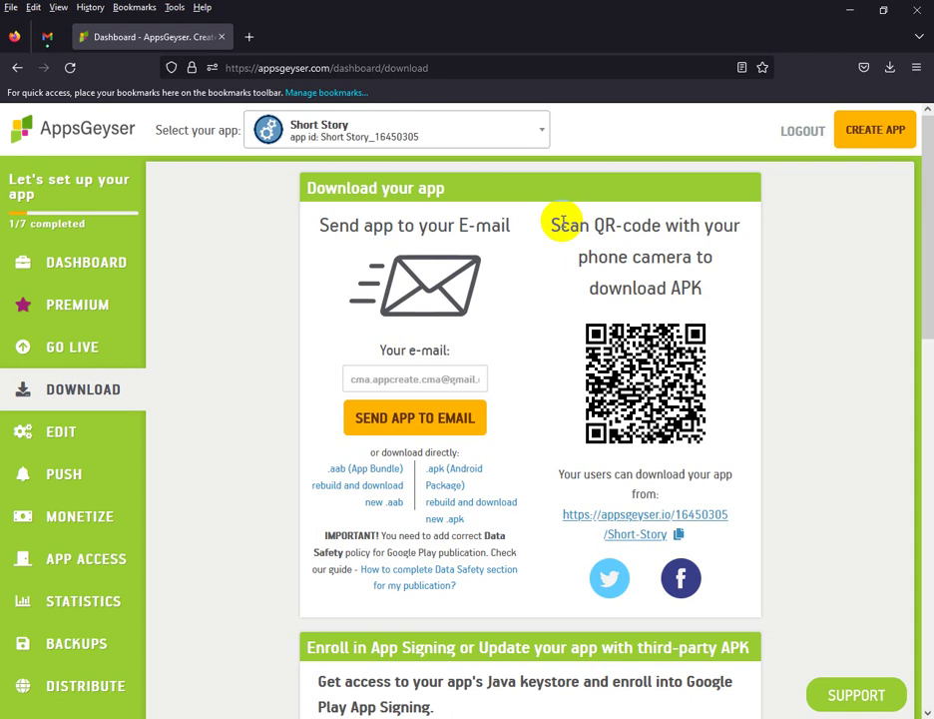
{"action": "left_click", "coordinate": [436, 475]}
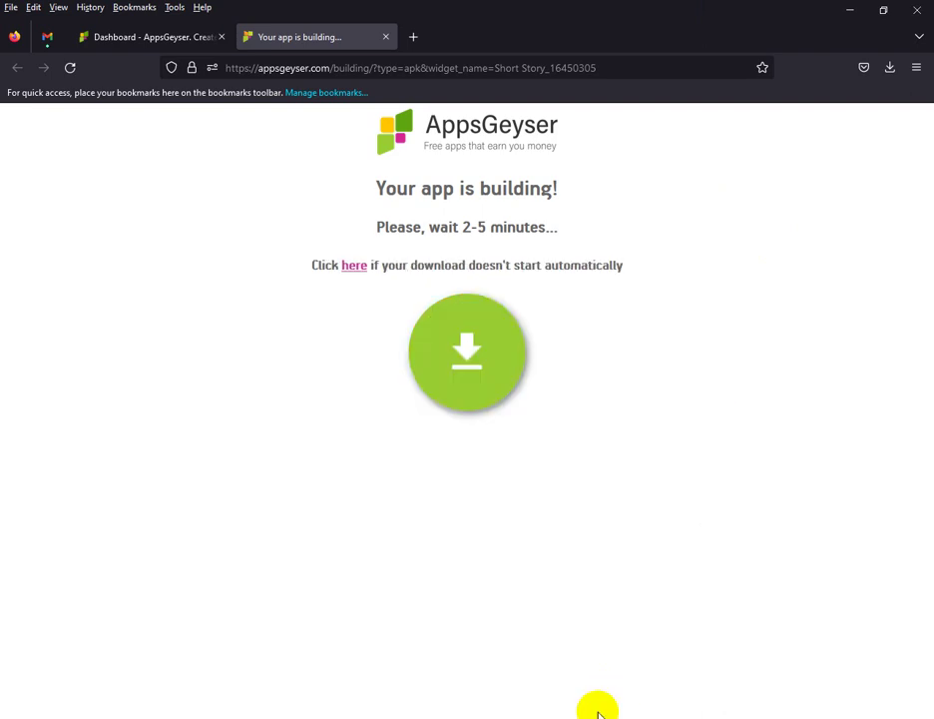
Step: Download the Short Story APK and install it into LDPlayer from Firefox's downloads list
{"action": "left_click", "coordinate": [501, 350]}
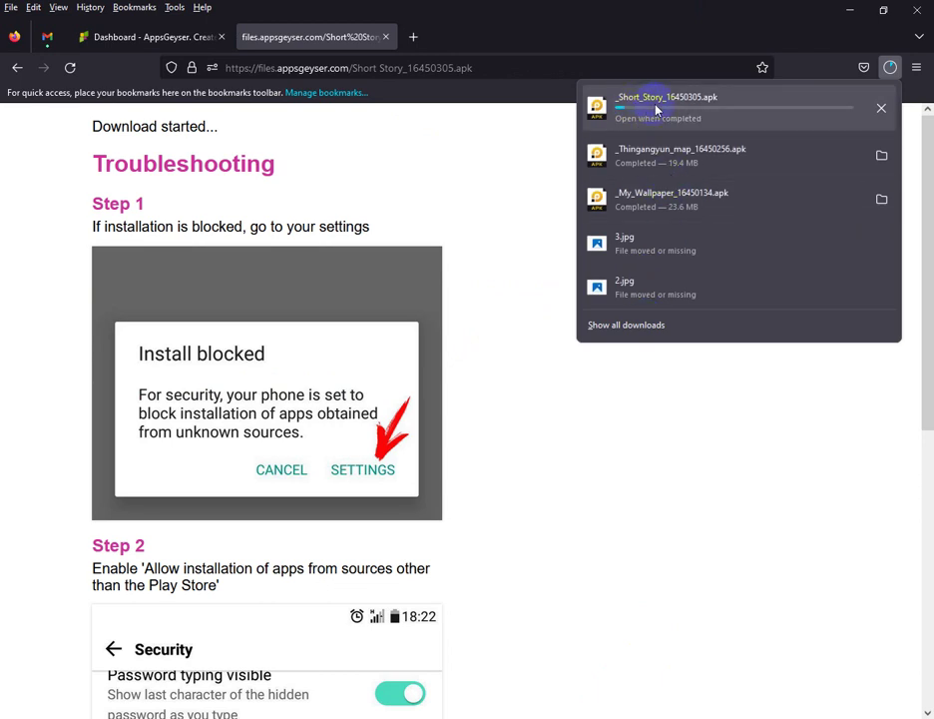
{"action": "left_click", "coordinate": [838, 78]}
{"action": "left_click", "coordinate": [889, 70]}
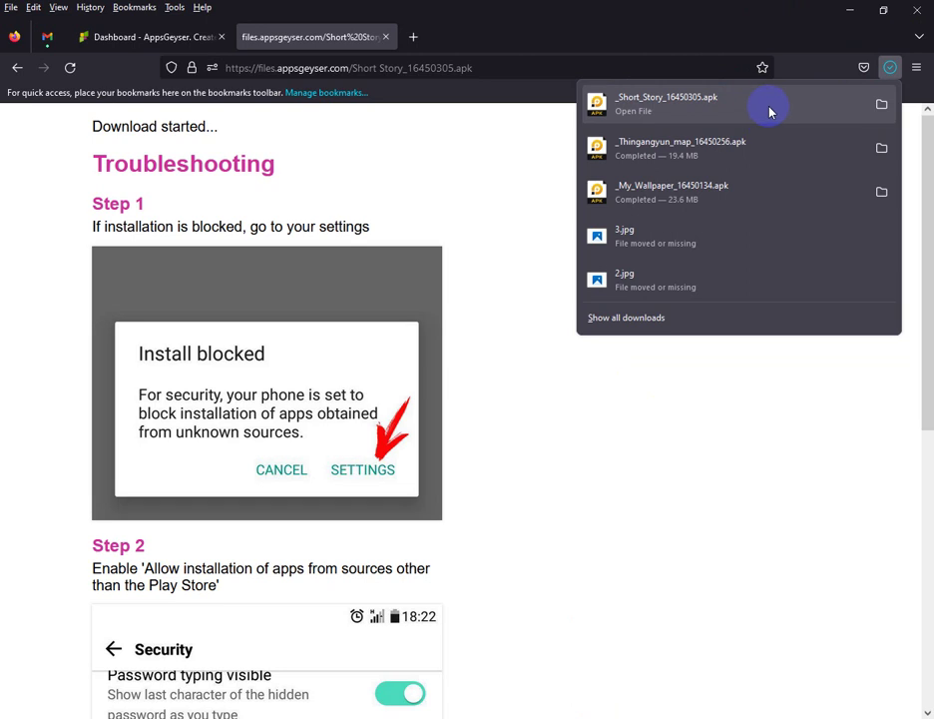
{"action": "left_click", "coordinate": [785, 109]}
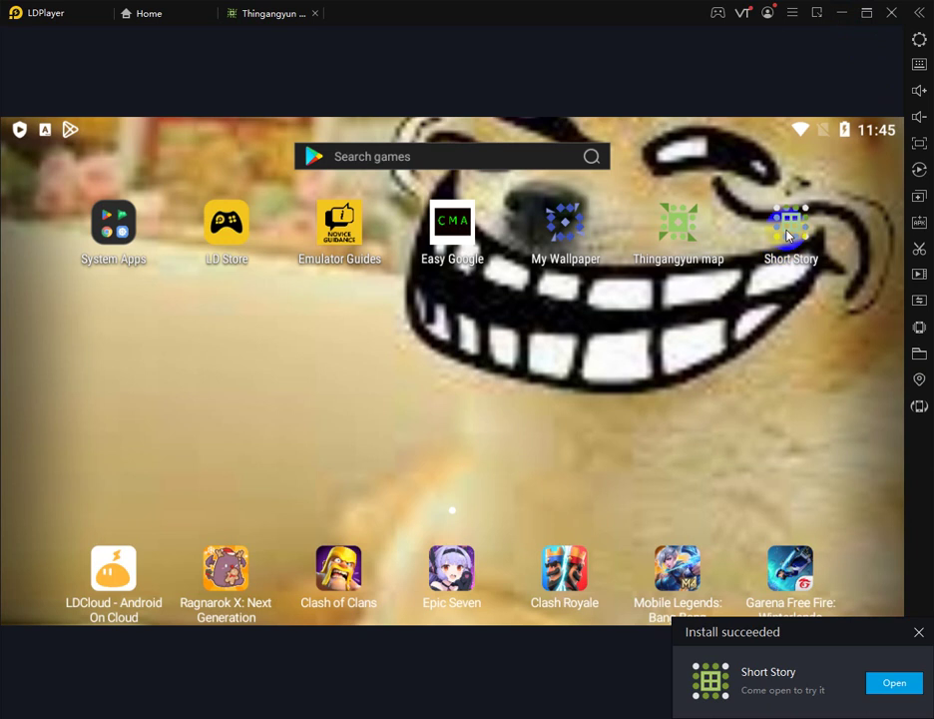
Step: Launch the installed Short Story app in LDPlayer and scroll through the PDF's opening pages
{"action": "left_click", "coordinate": [789, 234]}
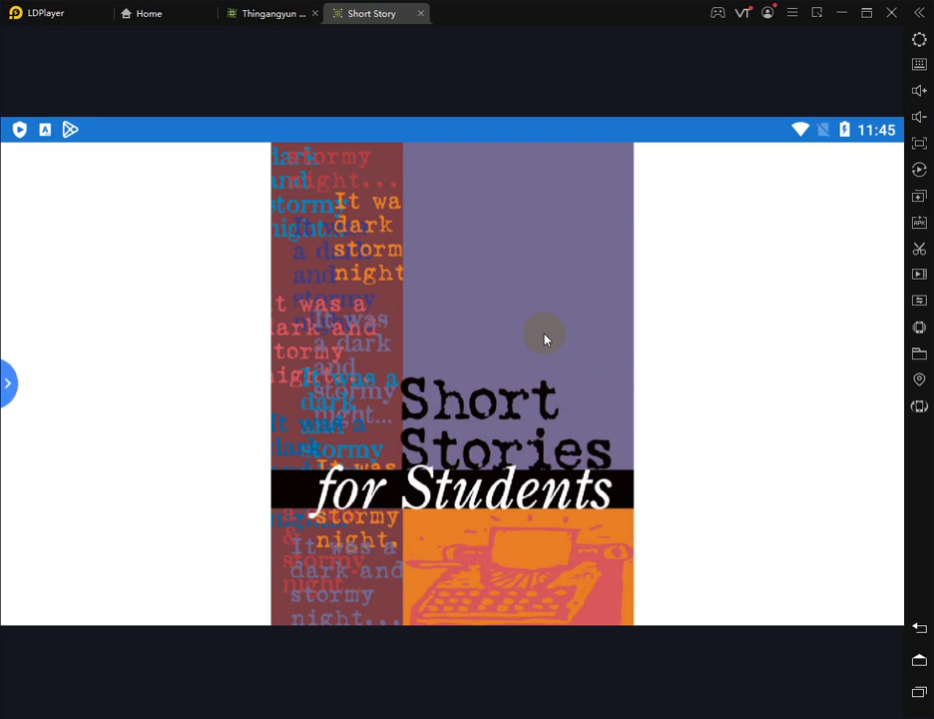
{"action": "scroll", "coordinate": [567, 318], "scroll_direction": "down", "scroll_amount": 2}
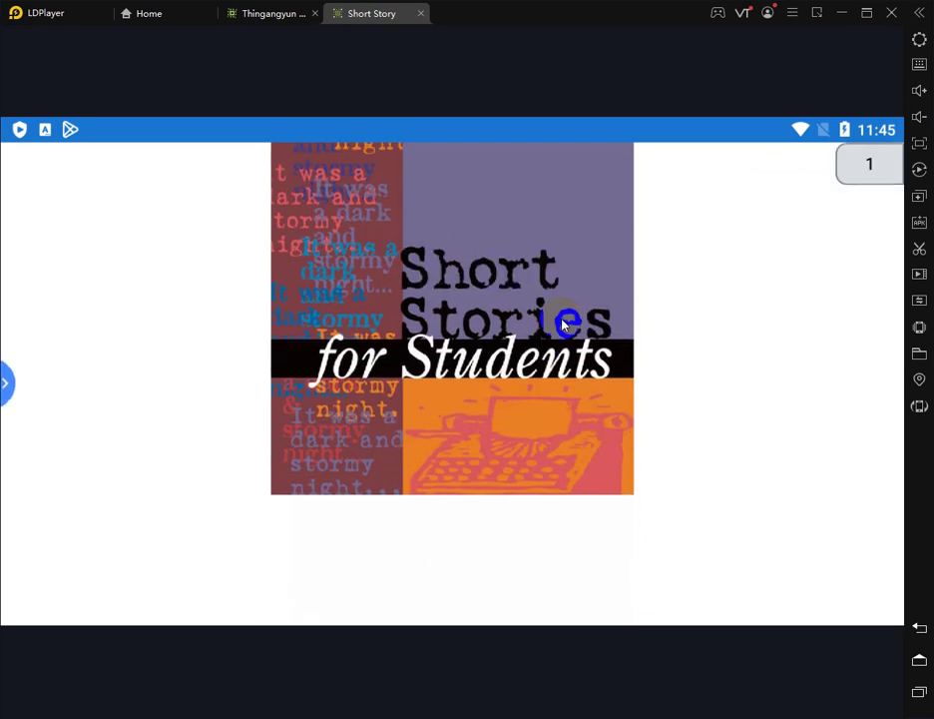
{"action": "scroll", "coordinate": [565, 324], "scroll_direction": "down", "scroll_amount": 5}
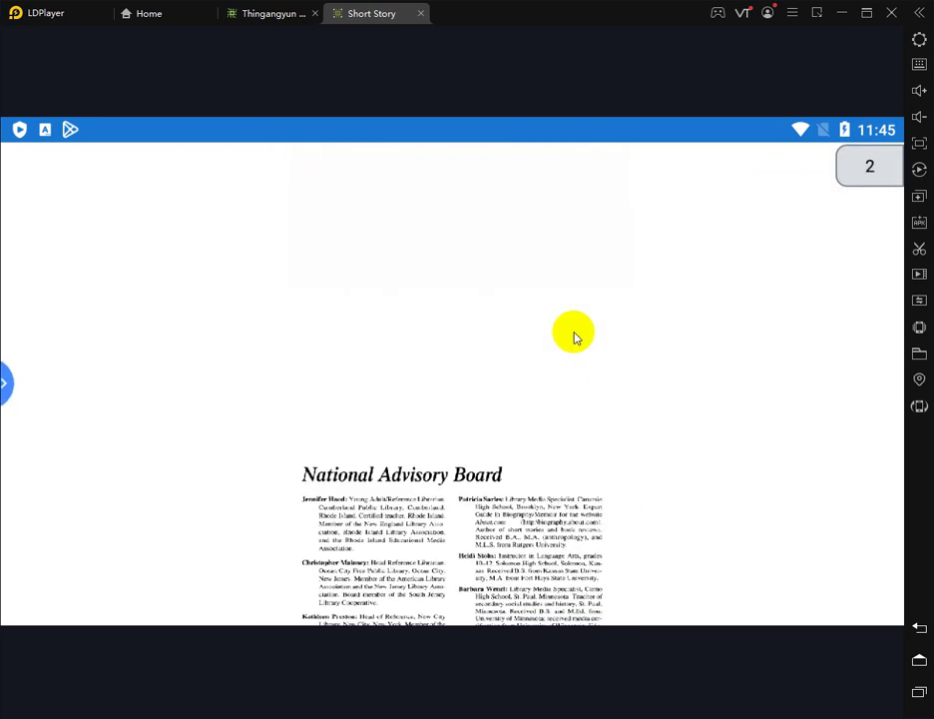
{"action": "scroll", "coordinate": [574, 338], "scroll_direction": "down", "scroll_amount": 10}
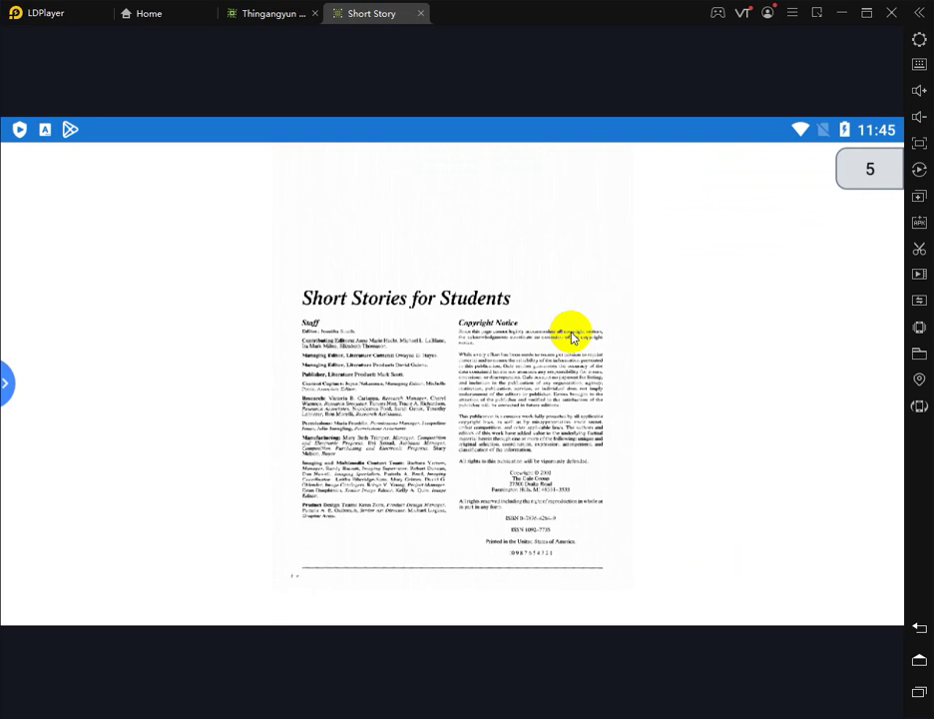
{"action": "scroll", "coordinate": [572, 337], "scroll_direction": "up", "scroll_amount": 5}
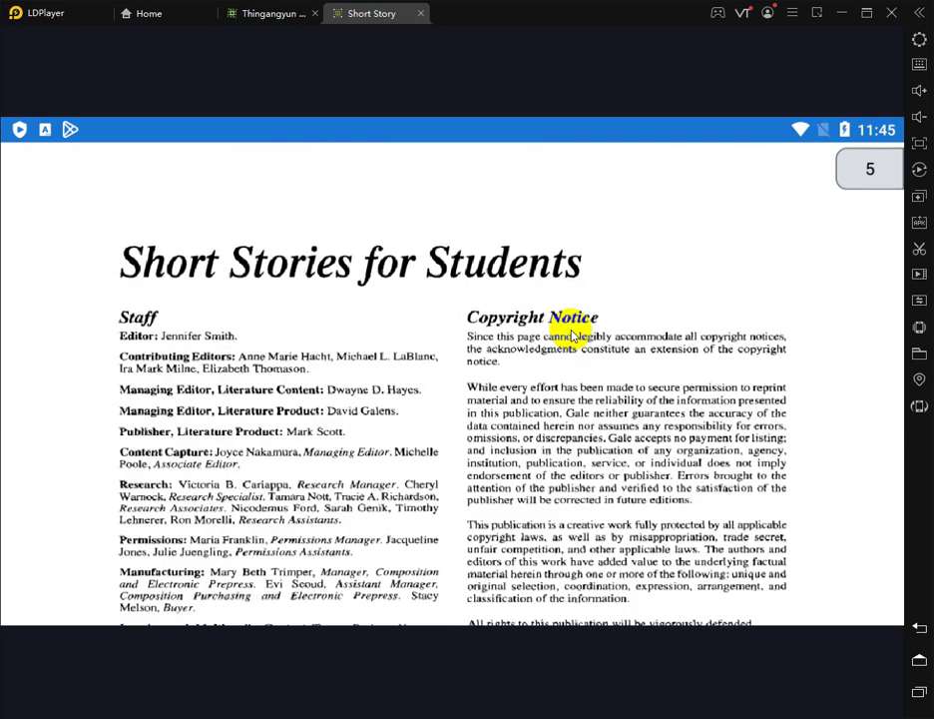
{"action": "scroll", "coordinate": [572, 337], "scroll_direction": "up", "scroll_amount": 2}
Step: Read on through the Introduction pages, then minimize LDPlayer to return to Firefox
{"action": "scroll", "coordinate": [563, 379], "scroll_direction": "down", "scroll_amount": 5}
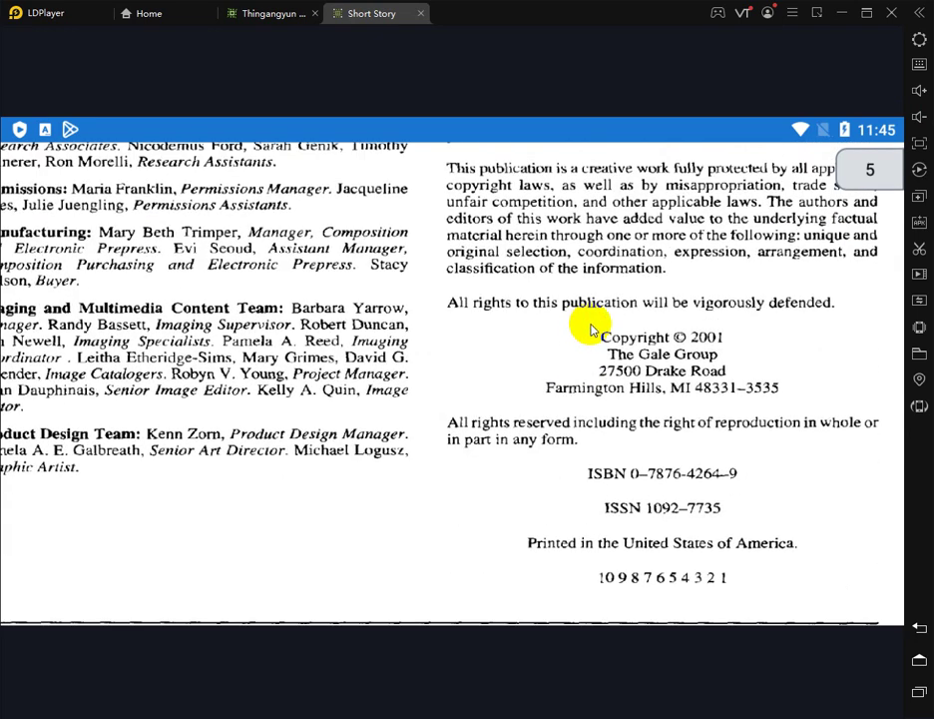
{"action": "scroll", "coordinate": [590, 331], "scroll_direction": "down", "scroll_amount": 5}
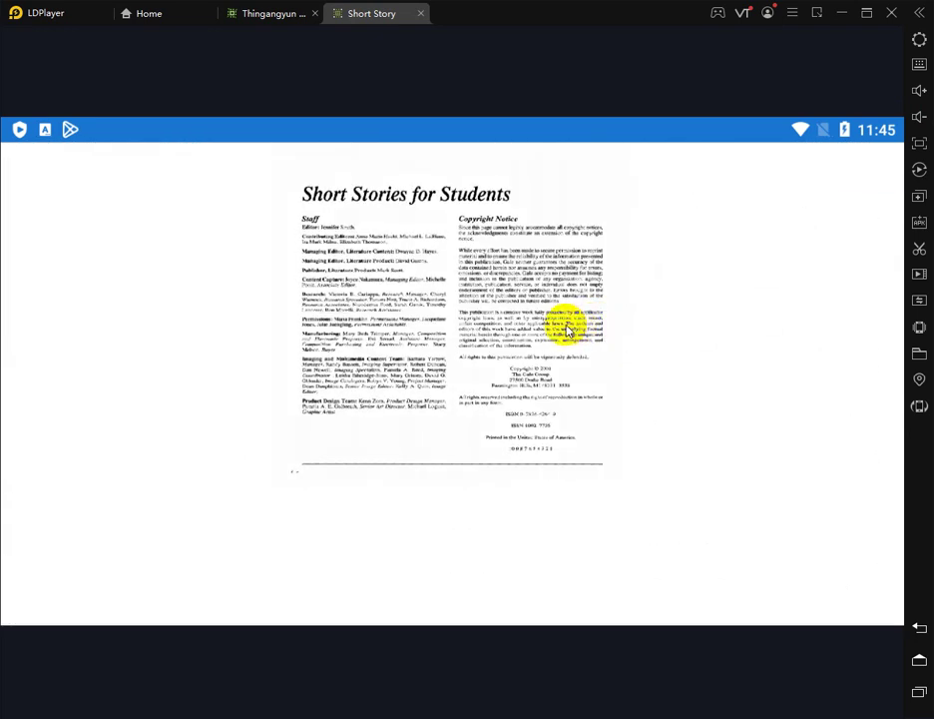
{"action": "scroll", "coordinate": [575, 324], "scroll_direction": "down", "scroll_amount": 10}
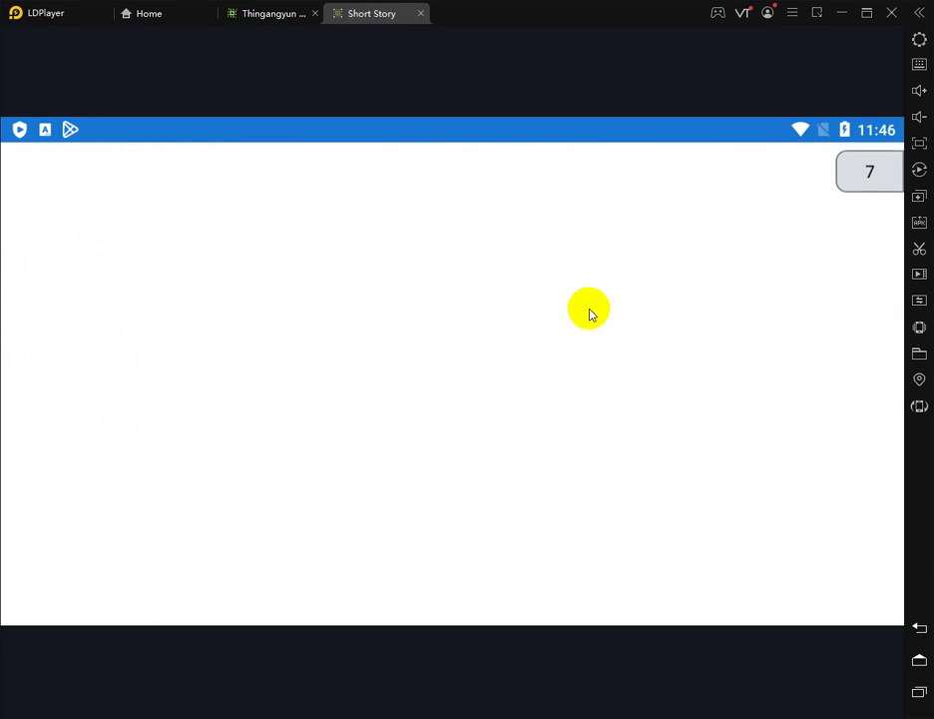
{"action": "scroll", "coordinate": [589, 313], "scroll_direction": "down", "scroll_amount": 10}
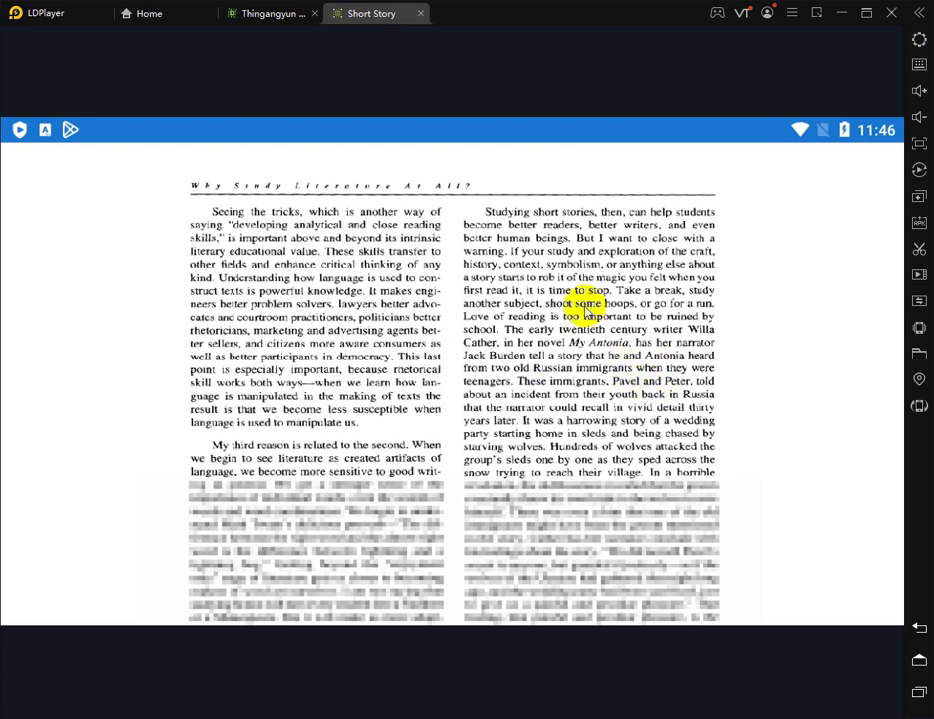
{"action": "scroll", "coordinate": [585, 310], "scroll_direction": "down", "scroll_amount": 10}
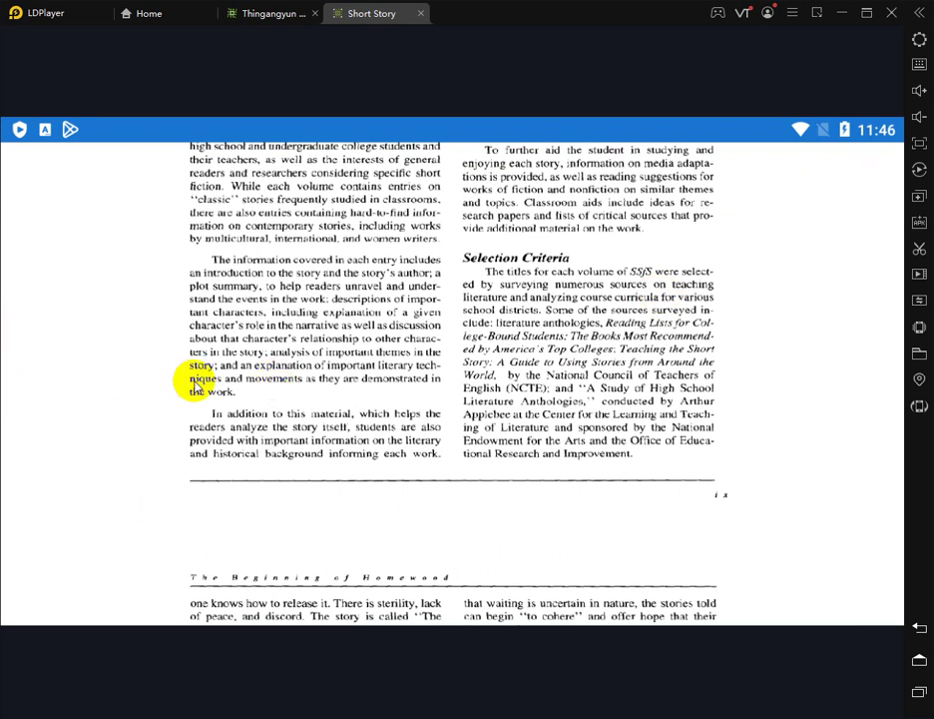
{"action": "scroll", "coordinate": [446, 374], "scroll_direction": "down", "scroll_amount": 3}
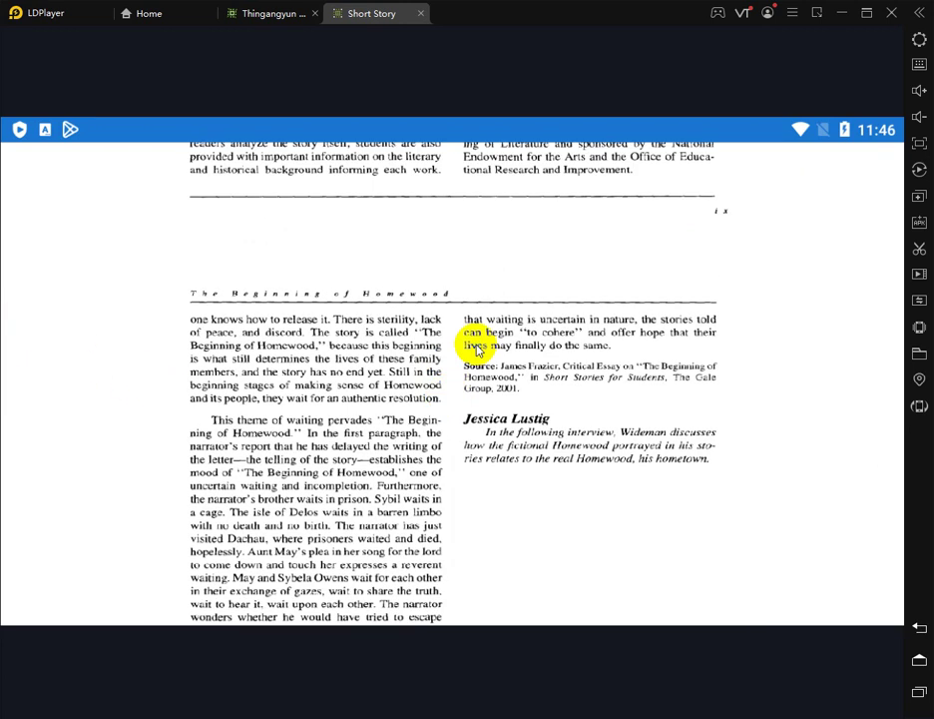
{"action": "scroll", "coordinate": [478, 348], "scroll_direction": "up", "scroll_amount": 2}
{"action": "scroll", "coordinate": [475, 349], "scroll_direction": "down", "scroll_amount": 4}
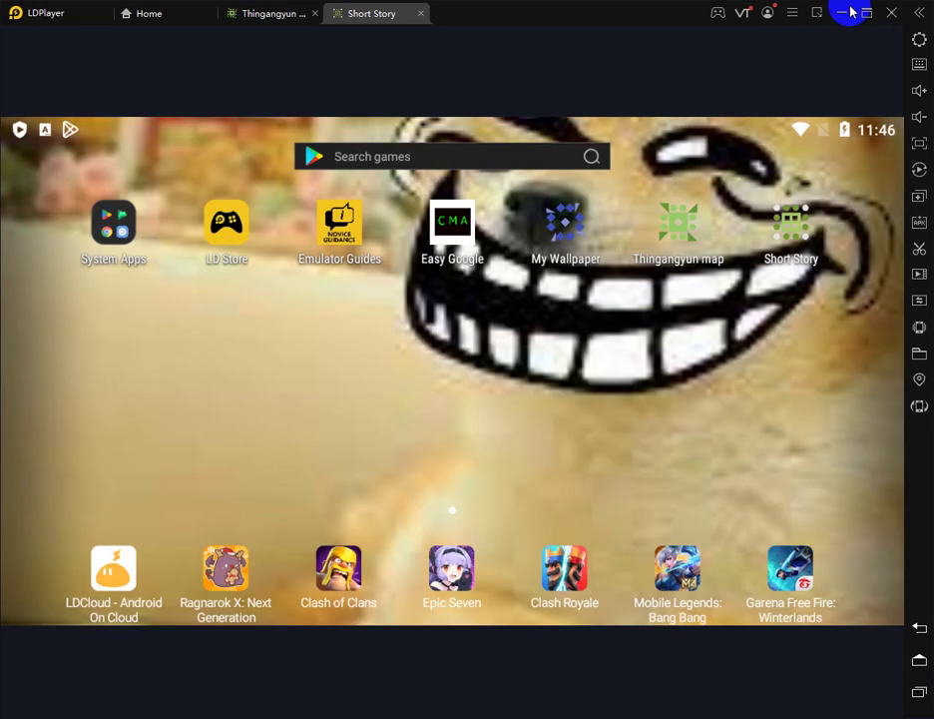
{"action": "left_click", "coordinate": [844, 13]}
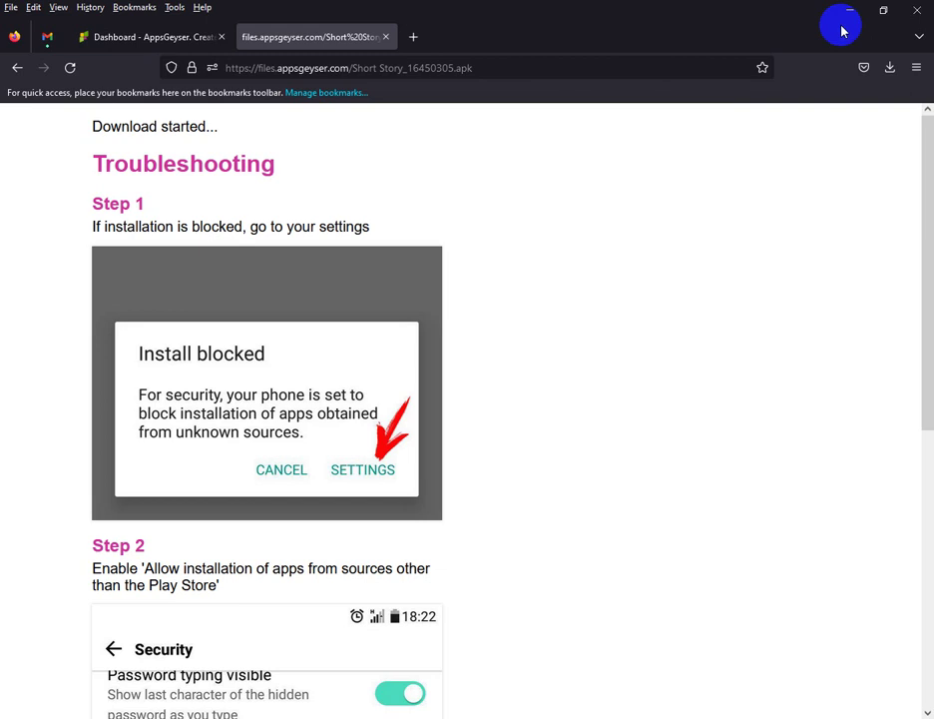